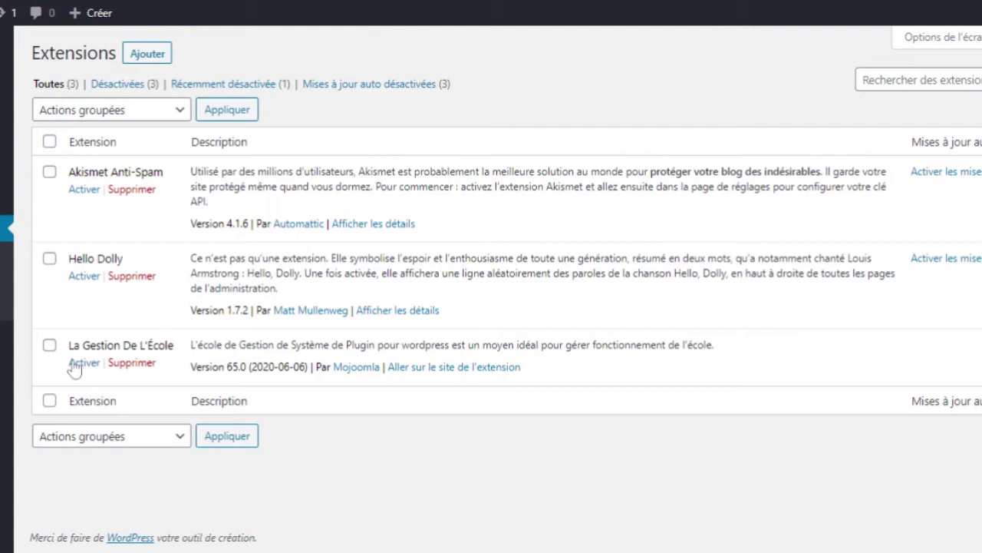
- Activate the La Gestion De L'École plugin and open its school dashboard
click(78, 363)
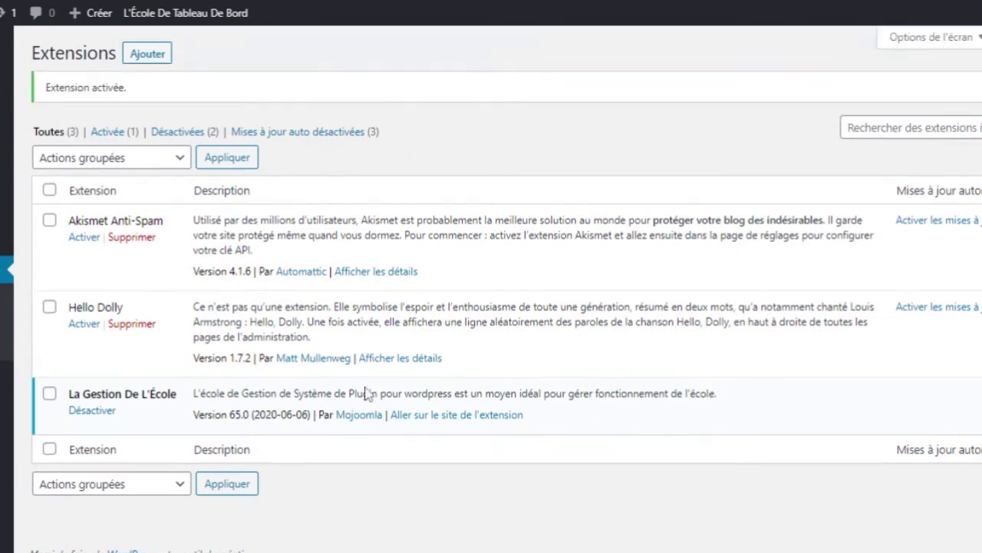
scroll(491, 289, down, 1)
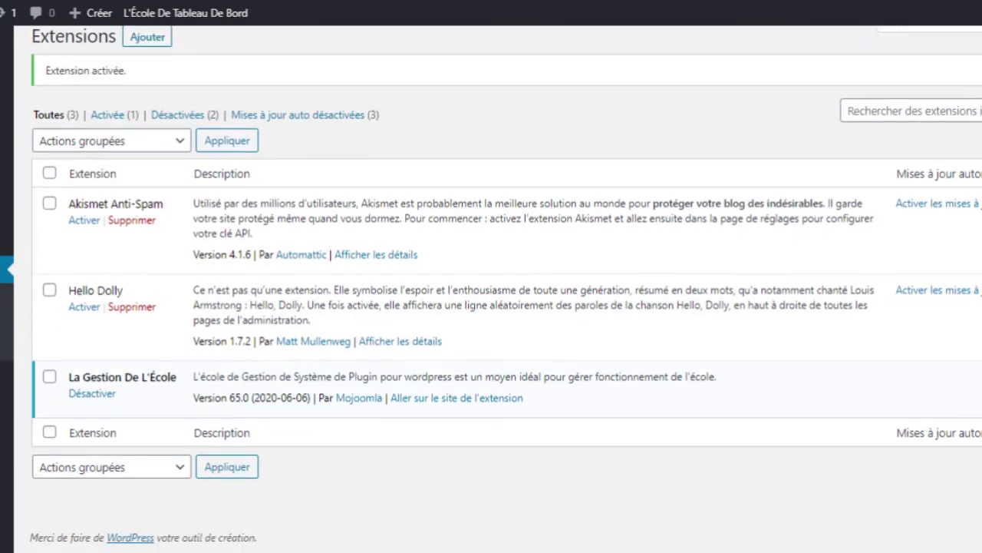
scroll(276, 330, up, 1)
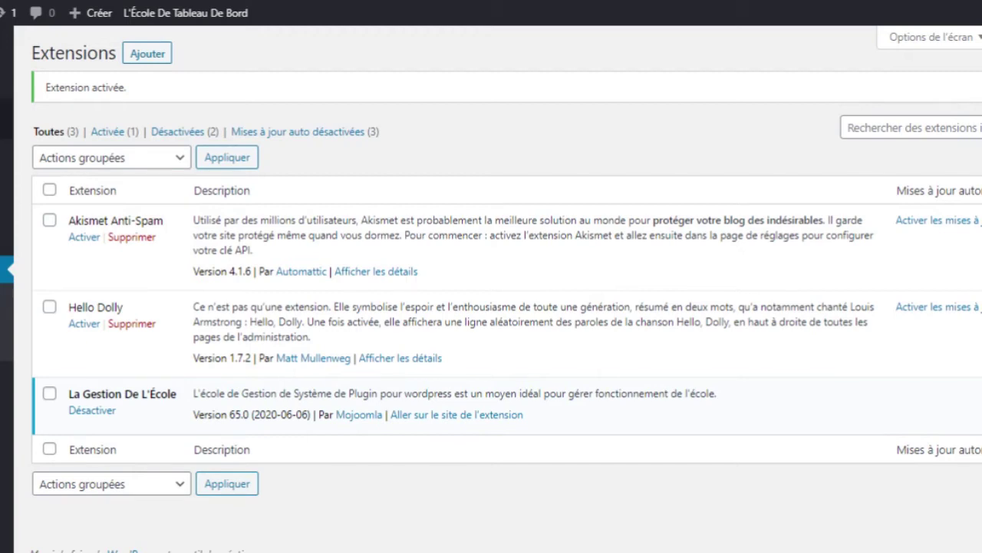
mouse_move(6, 119)
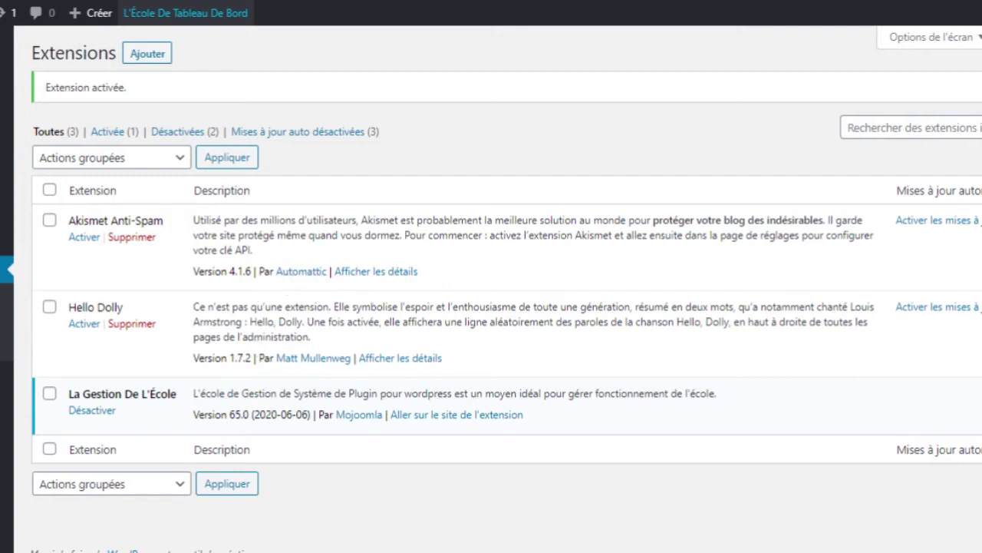
scroll(861, 274, down, 1)
scroll(861, 274, up, 1)
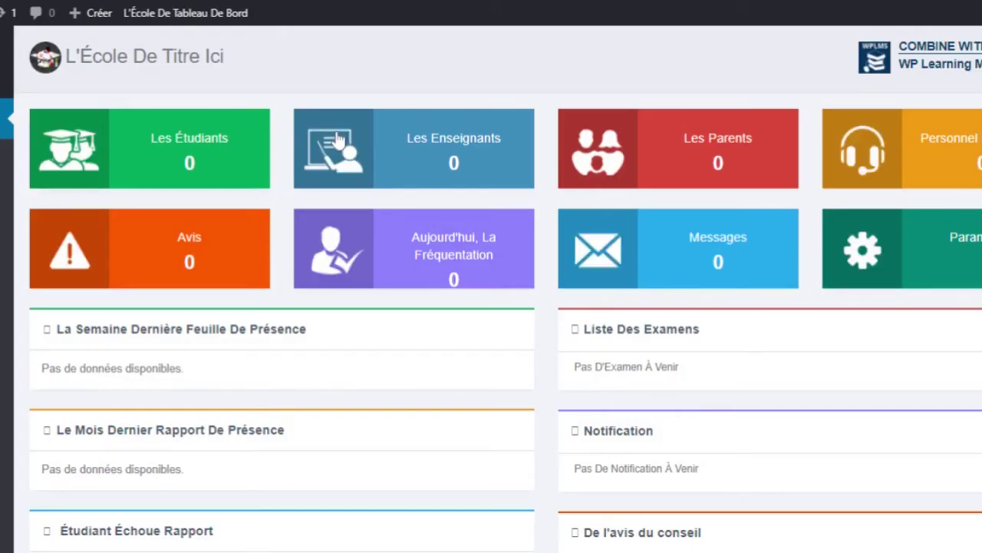
- Review the school dashboard's summary tiles, attendance and fee reports, exam and holiday lists, class table and calendar
scroll(335, 136, down, 10)
scroll(336, 138, up, 3)
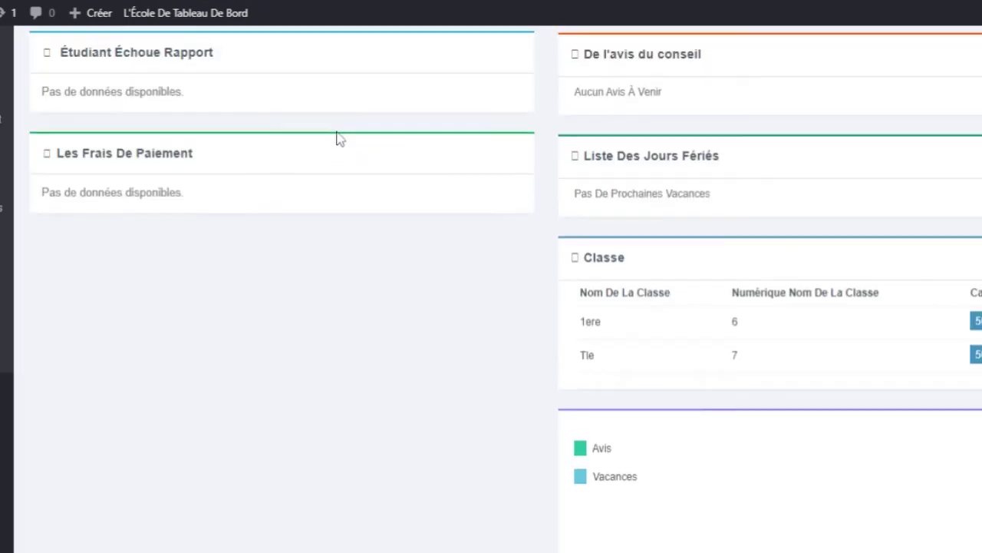
scroll(340, 138, up, 6)
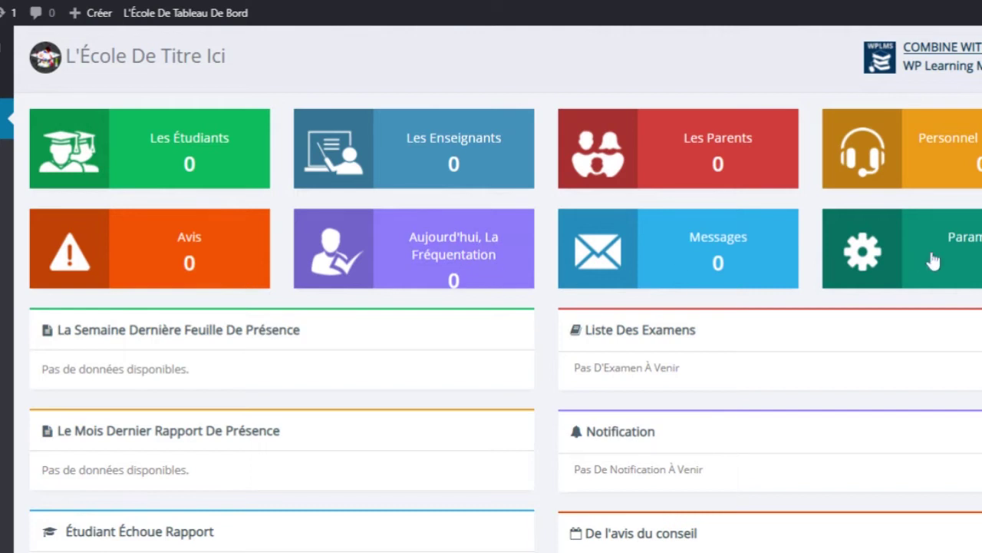
scroll(336, 239, down, 5)
scroll(261, 227, up, 5)
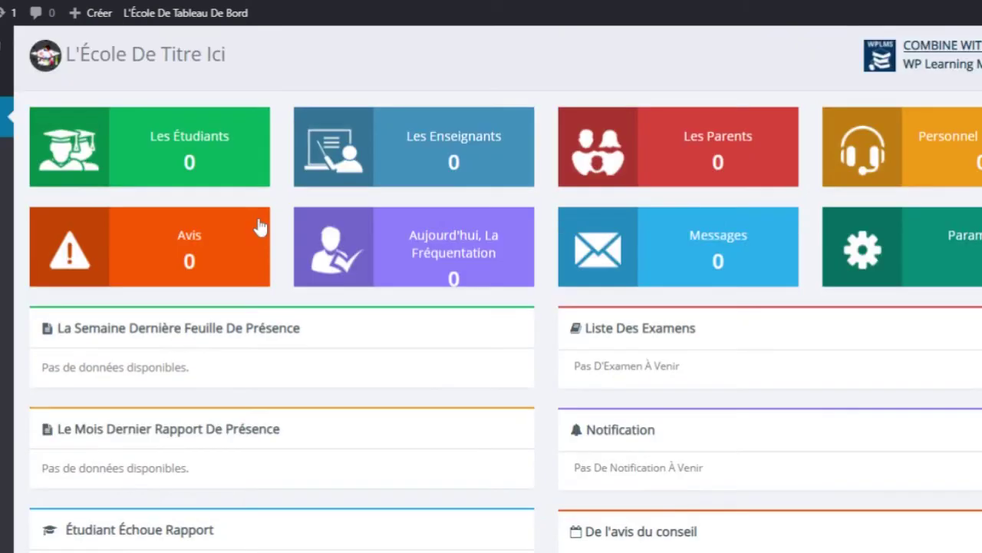
scroll(259, 223, down, 10)
scroll(453, 272, up, 7)
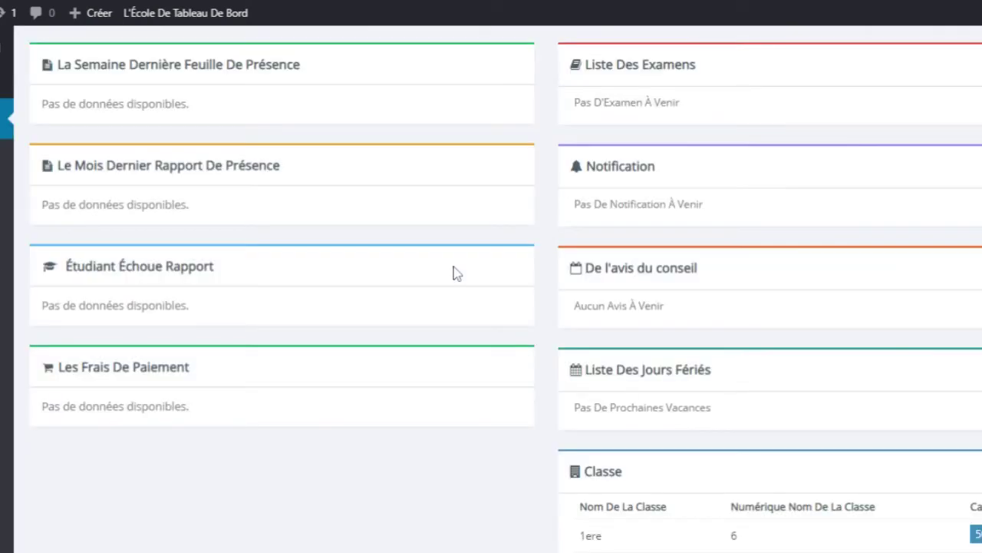
scroll(453, 273, up, 2)
scroll(454, 273, down, 3)
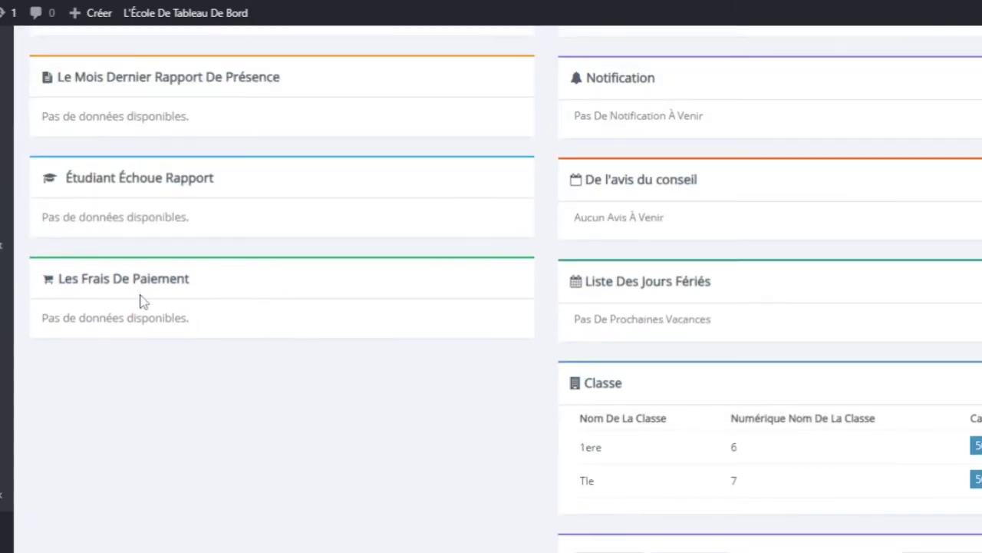
scroll(189, 307, up, 5)
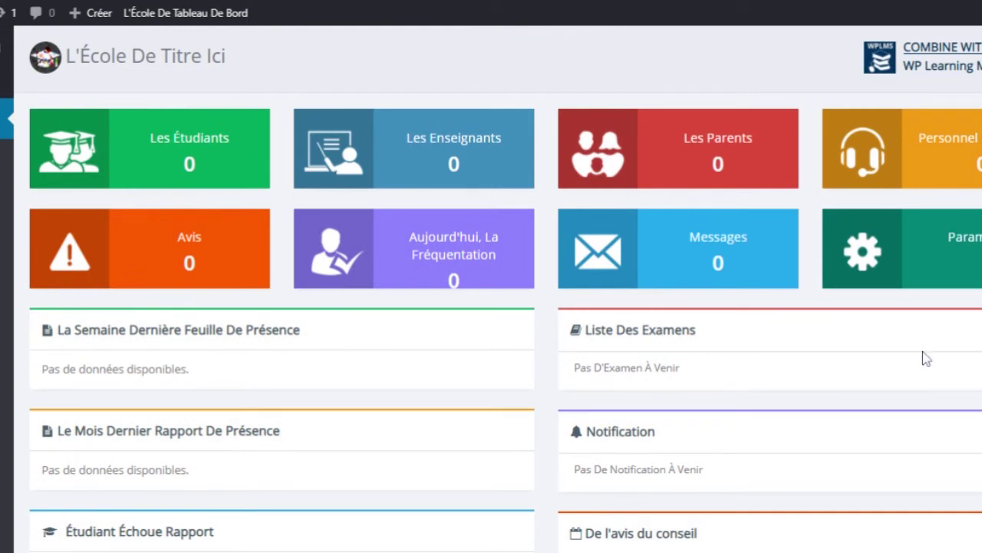
scroll(926, 359, down, 1)
scroll(926, 358, up, 1)
scroll(926, 358, down, 4)
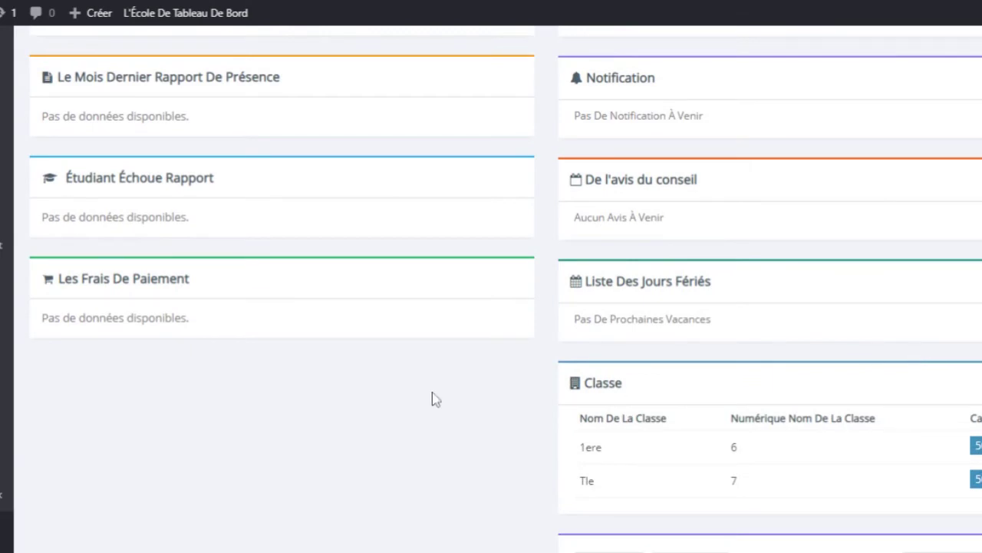
scroll(433, 264, up, 4)
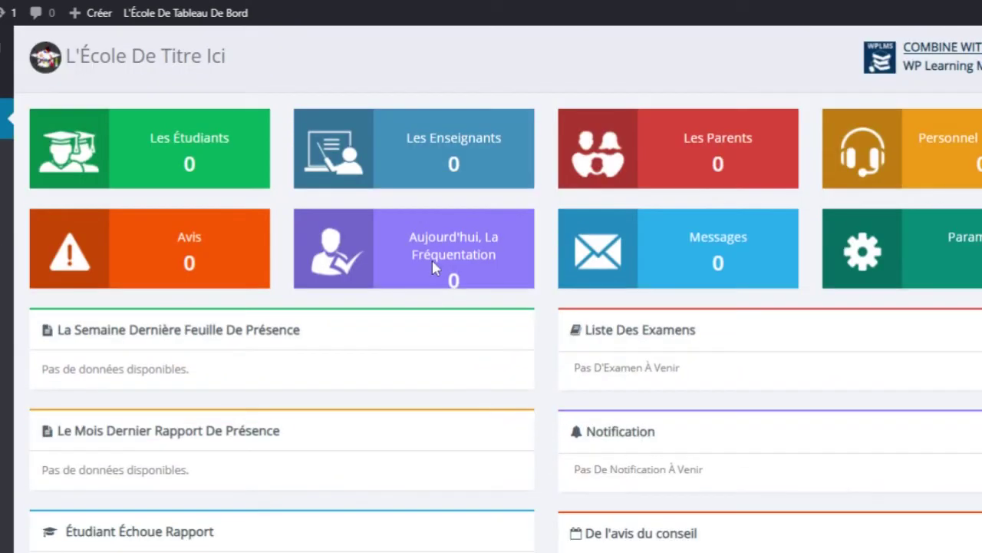
scroll(433, 265, down, 3)
scroll(432, 267, down, 7)
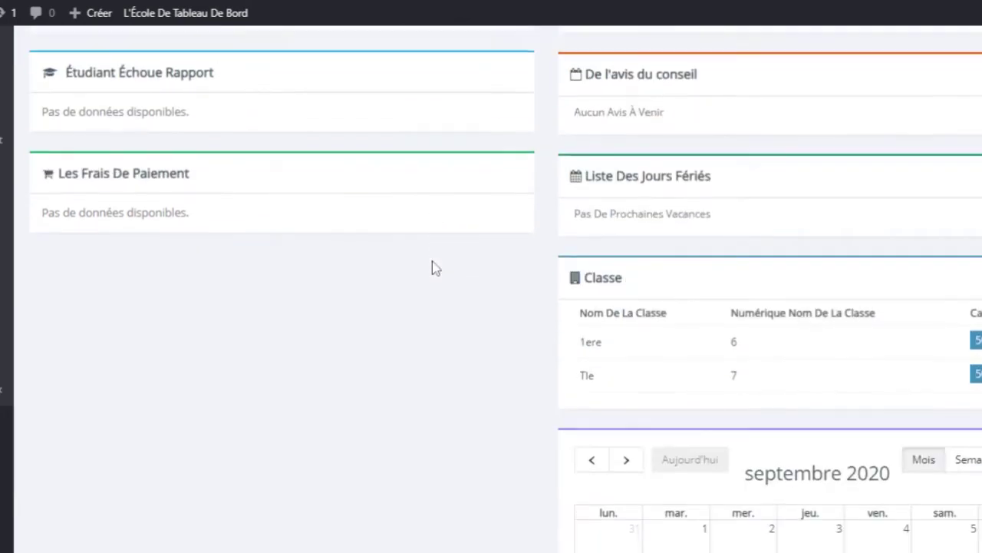
scroll(433, 267, up, 3)
scroll(433, 268, up, 6)
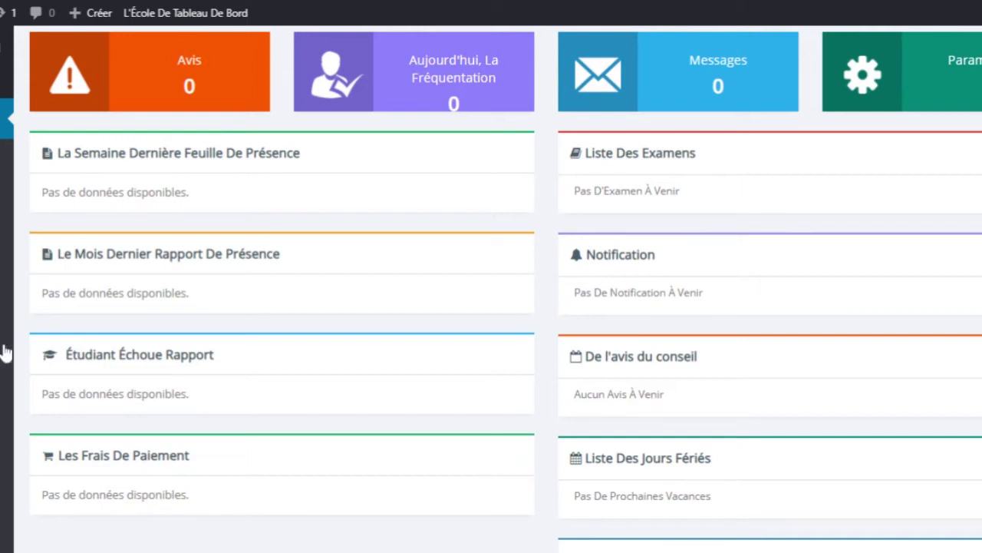
scroll(6, 355, down, 3)
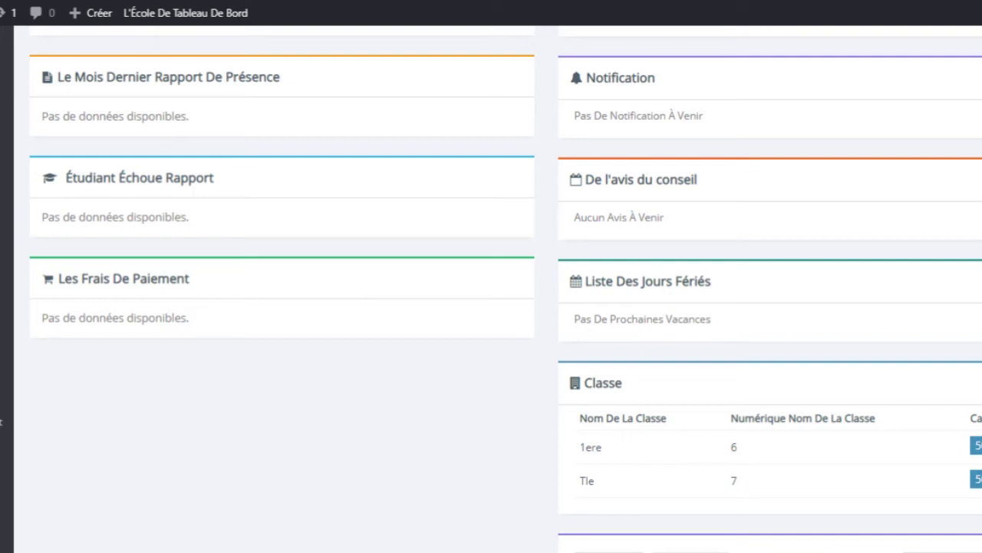
scroll(491, 307, down, 2)
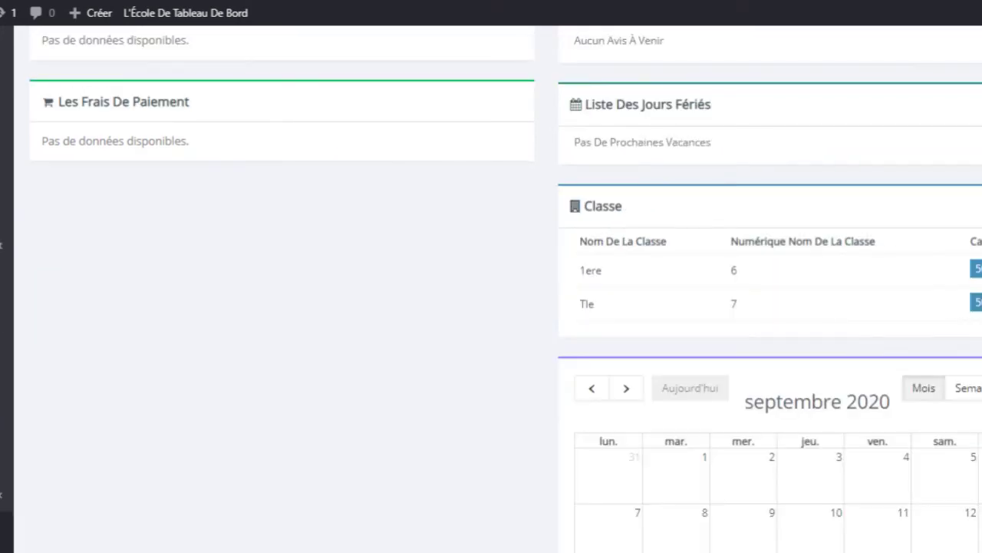
scroll(79, 461, up, 6)
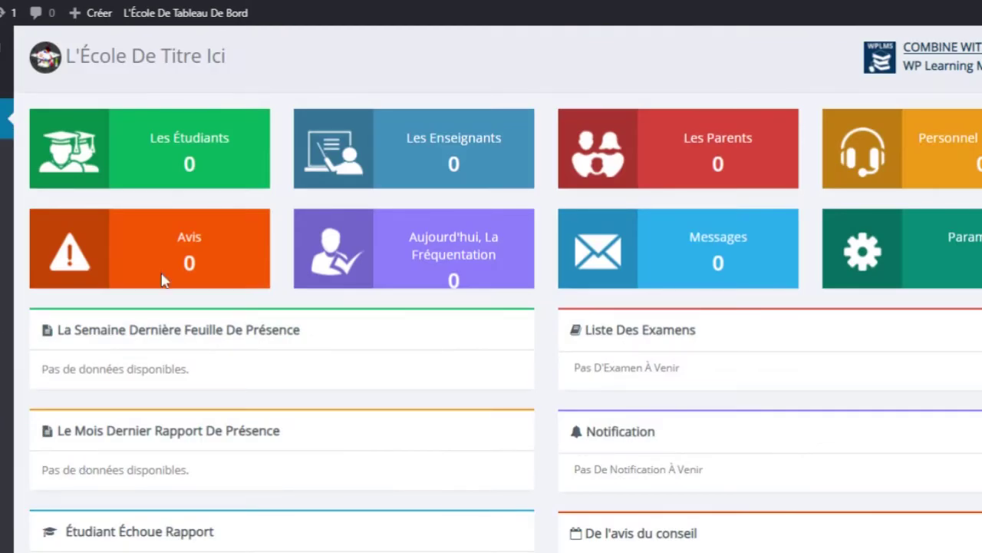
scroll(334, 211, down, 10)
scroll(334, 211, up, 4)
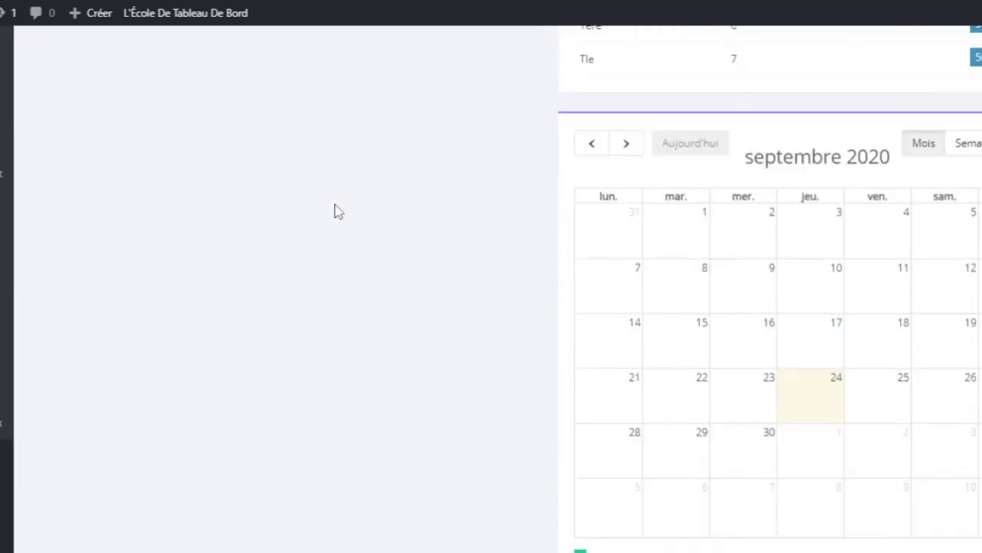
scroll(338, 212, up, 4)
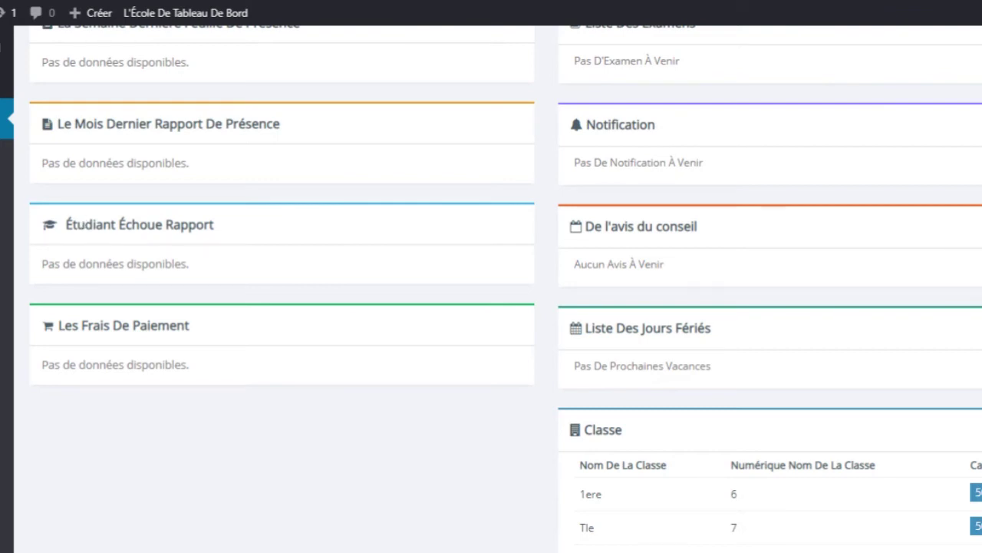
scroll(491, 289, up, 4)
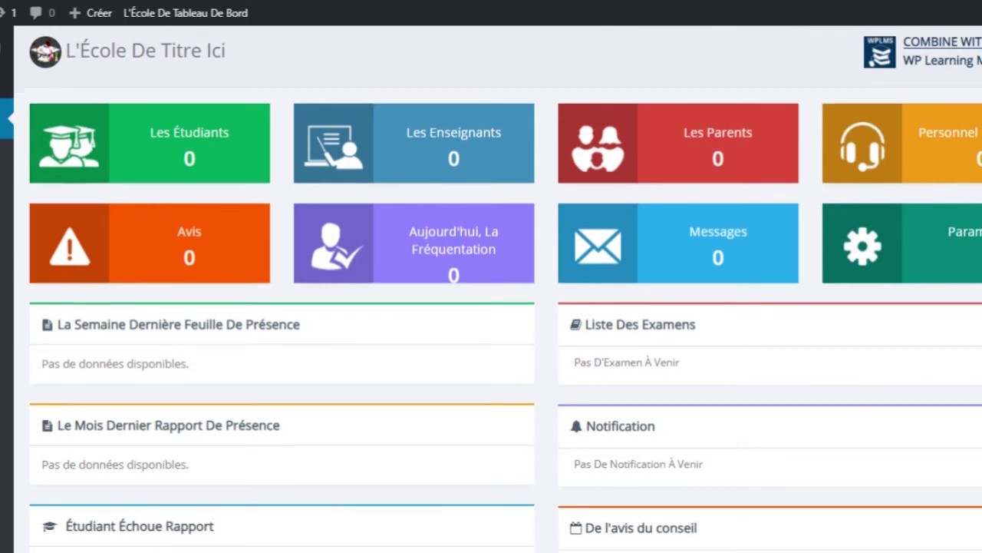
scroll(559, 202, down, 6)
scroll(719, 212, up, 6)
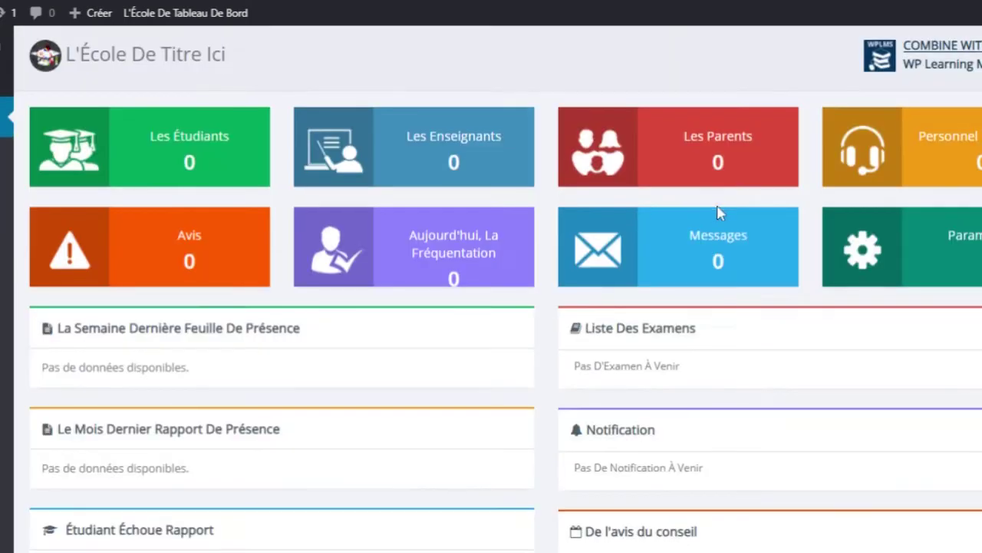
scroll(721, 213, down, 4)
scroll(719, 213, down, 5)
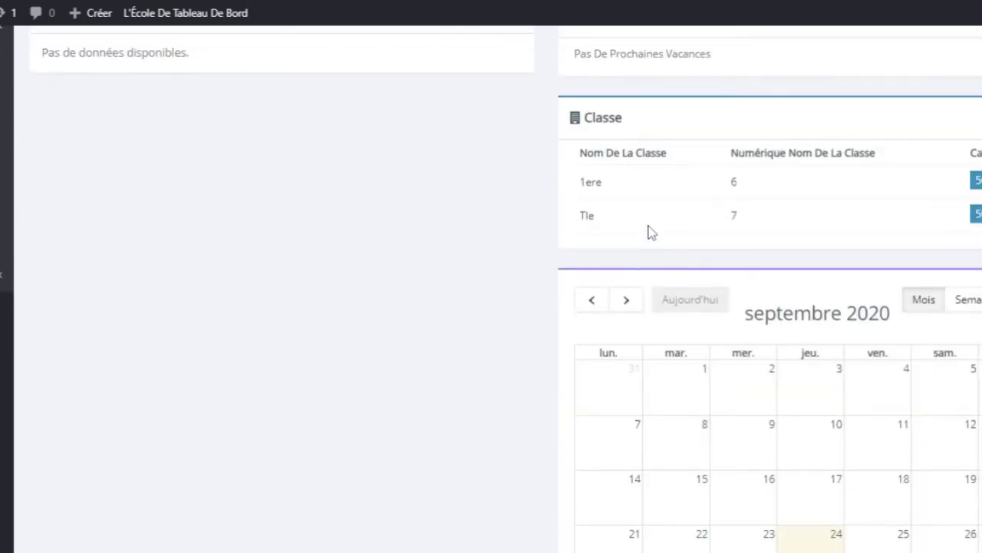
scroll(502, 284, up, 3)
scroll(505, 287, down, 6)
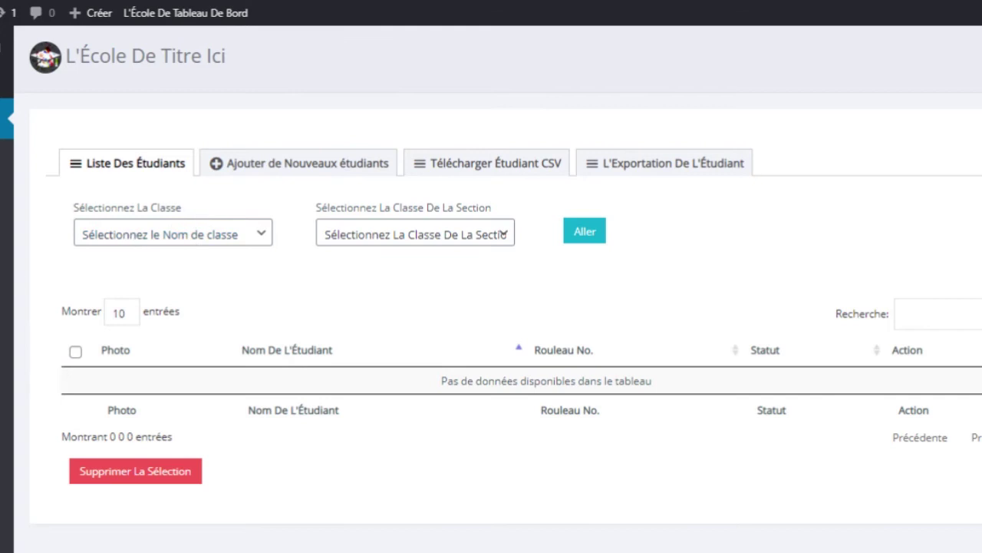
- Go to the teachers section and open the form for adding a new teacher
scroll(151, 343, down, 5)
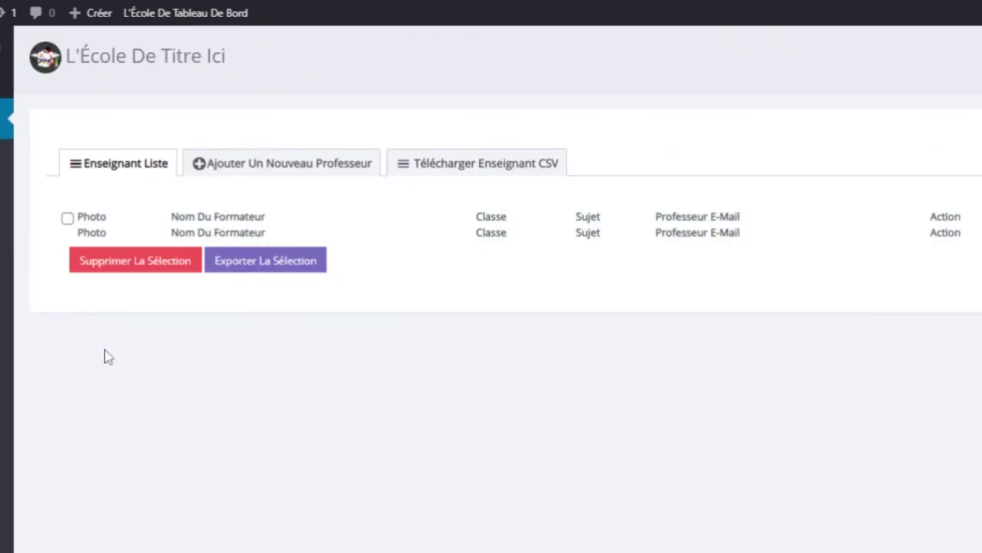
click(279, 174)
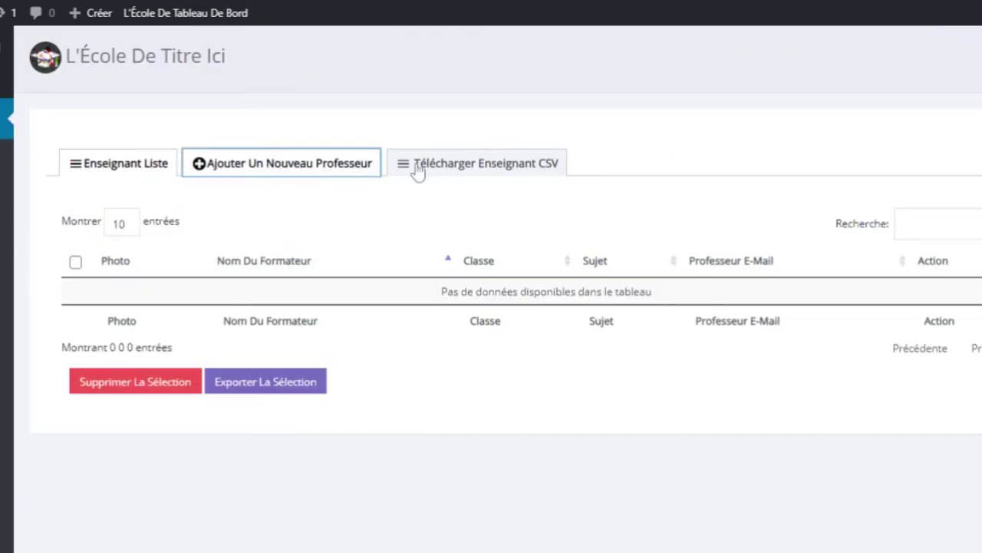
click(515, 171)
click(313, 170)
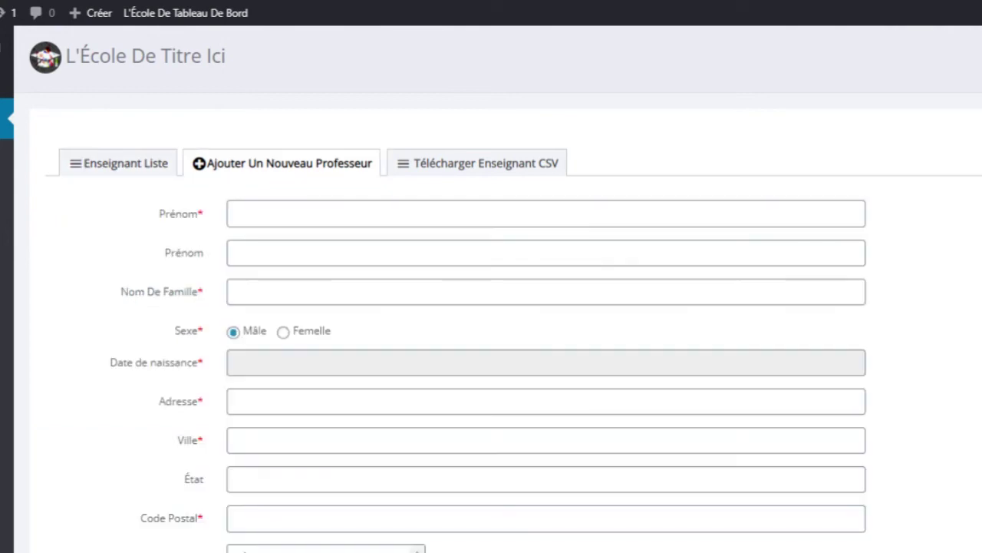
- Examine the new-teacher form's fields, from personal details and contact data to login, image and submitted documents
scroll(138, 234, down, 2)
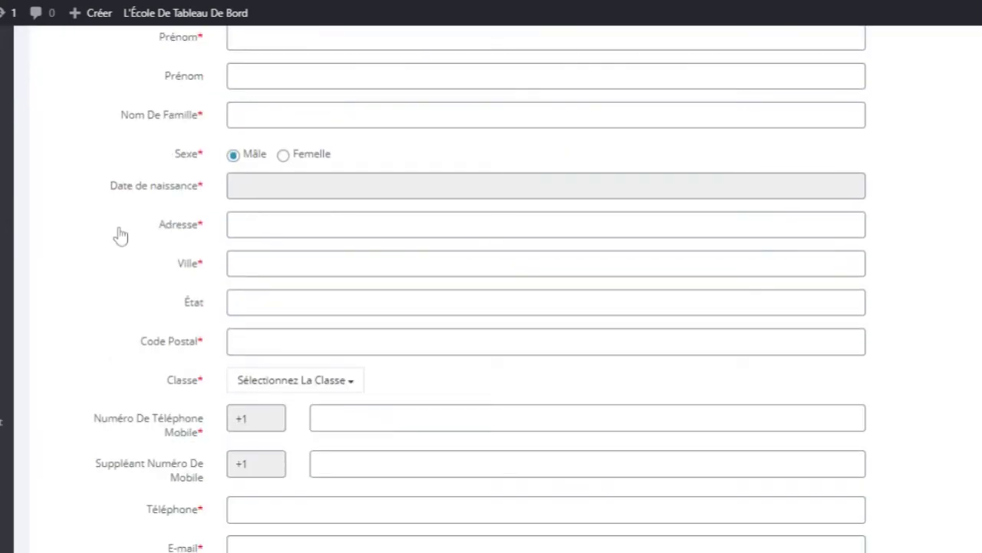
scroll(120, 235, down, 4)
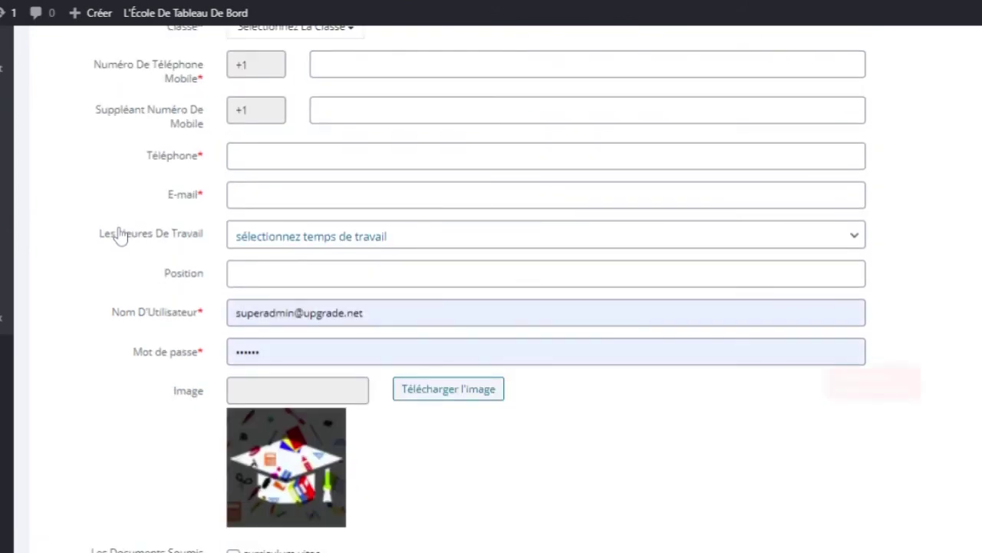
scroll(115, 235, up, 7)
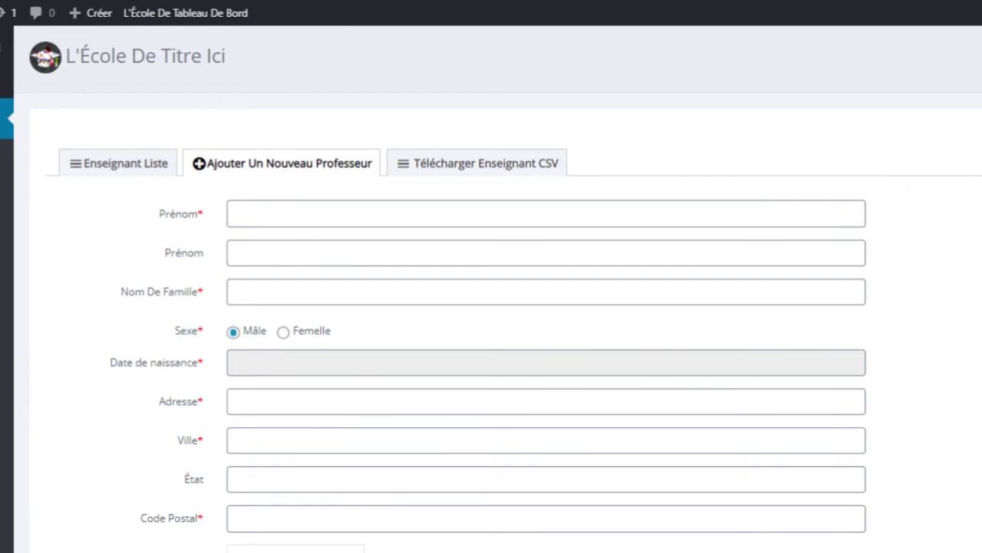
scroll(492, 307, down, 8)
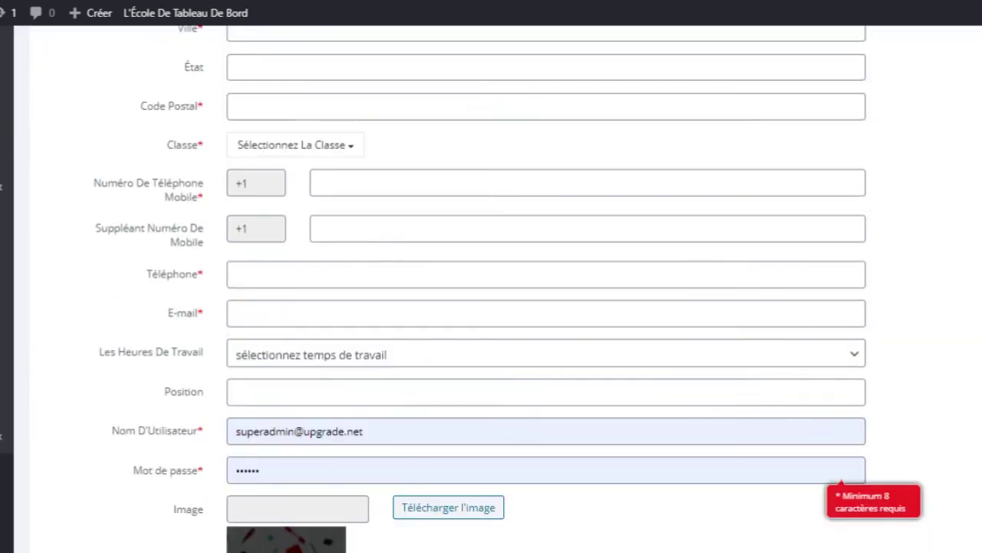
scroll(491, 307, down, 3)
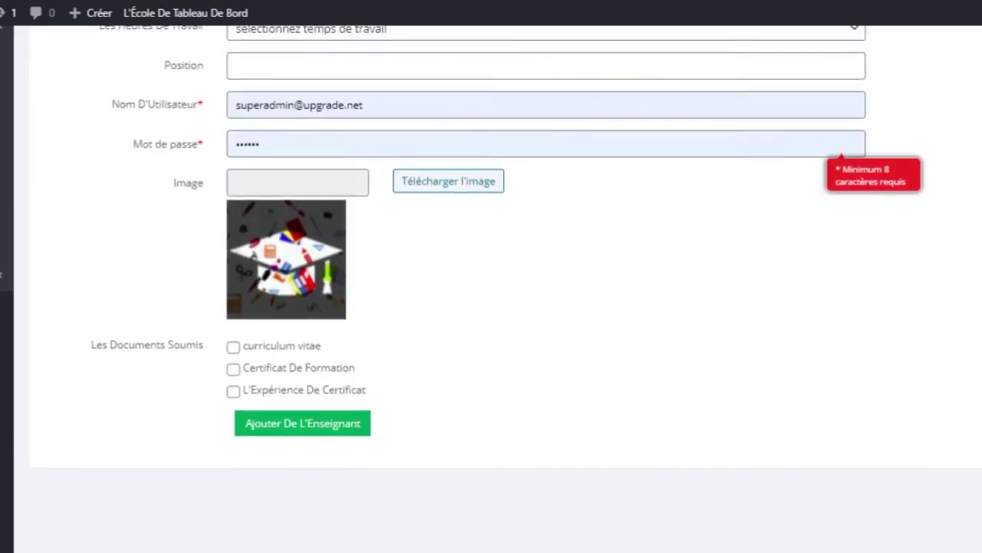